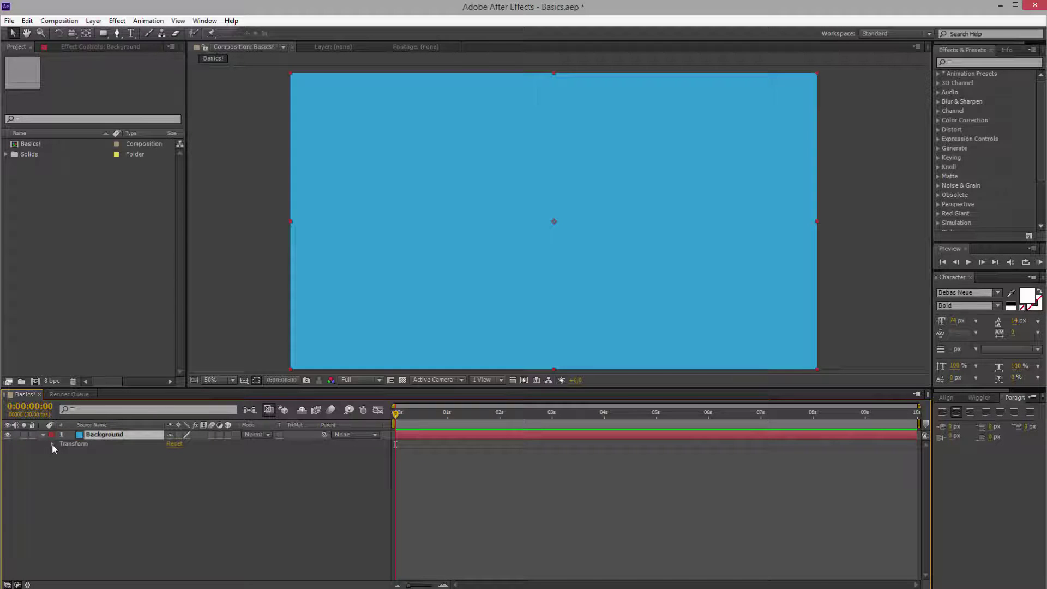
Step: Expand the Background layer's Transform group and select Anchor Point, Position, Scale, Rotation and Opacity in turn
{"action": "left_click", "coordinate": [52, 444]}
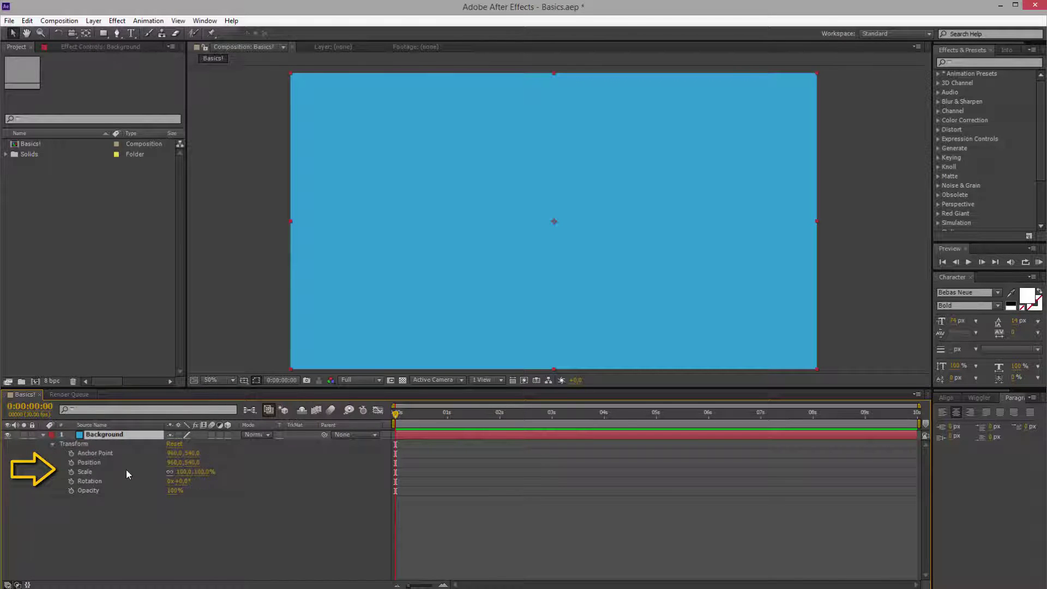
{"action": "left_click", "coordinate": [99, 454]}
{"action": "left_click", "coordinate": [94, 463]}
{"action": "left_click", "coordinate": [96, 473]}
{"action": "left_click", "coordinate": [96, 481]}
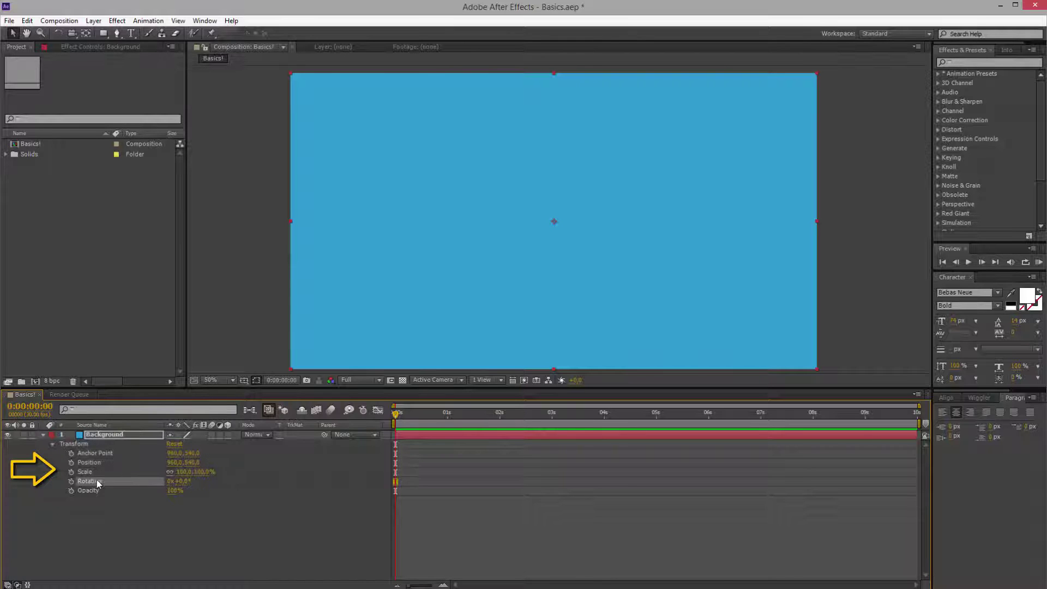
{"action": "left_click", "coordinate": [97, 490]}
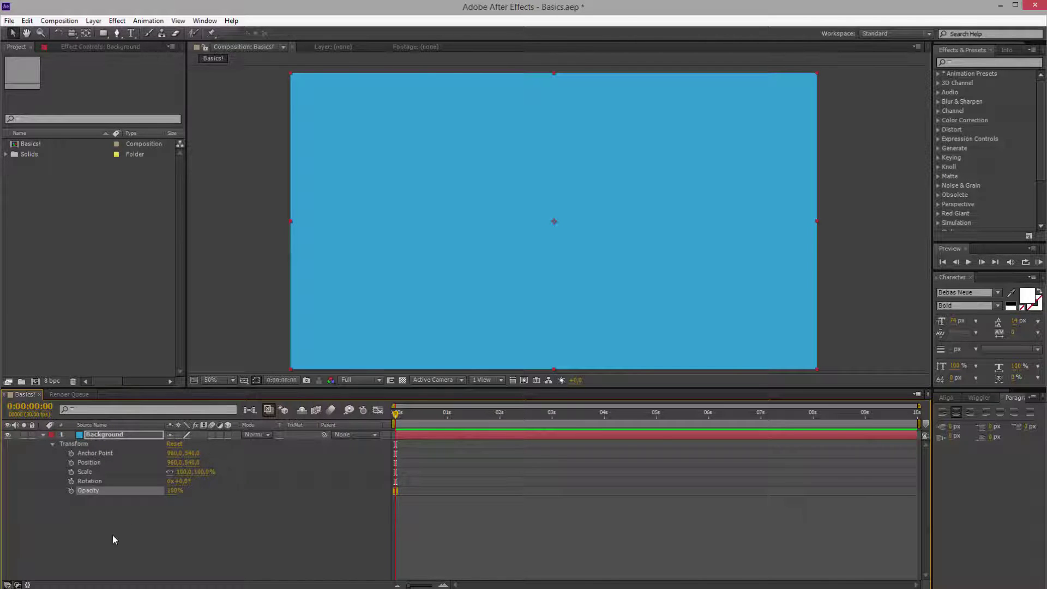
Step: Search Effects & Presets for 'fill', apply Fill to the Background layer, and expand its settings
{"action": "left_click", "coordinate": [975, 62]}
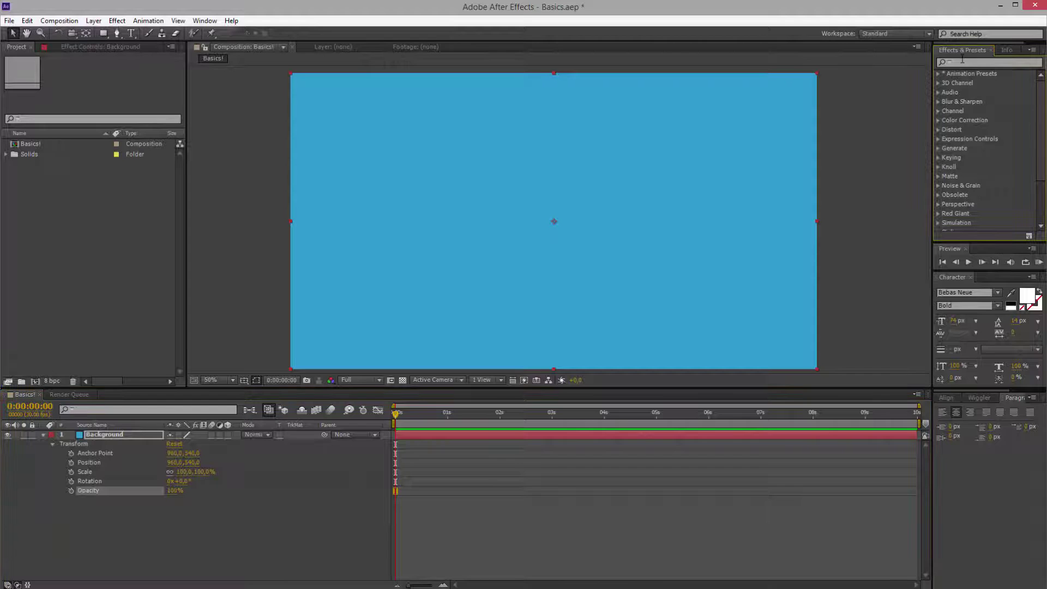
{"action": "type", "text": "fill"}
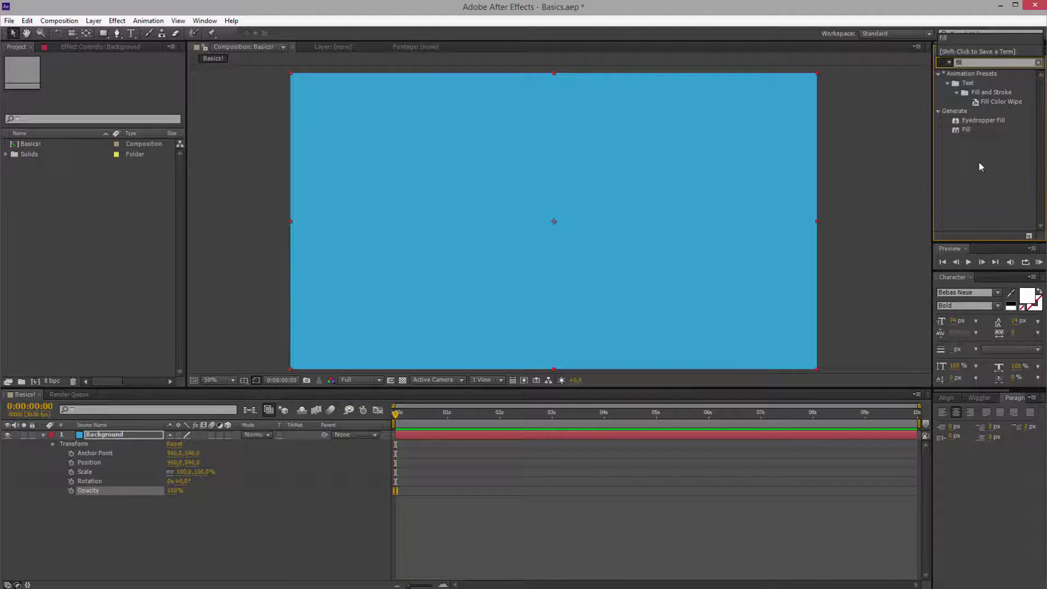
{"action": "left_click_drag", "start_coordinate": [967, 129], "coordinate": [103, 436]}
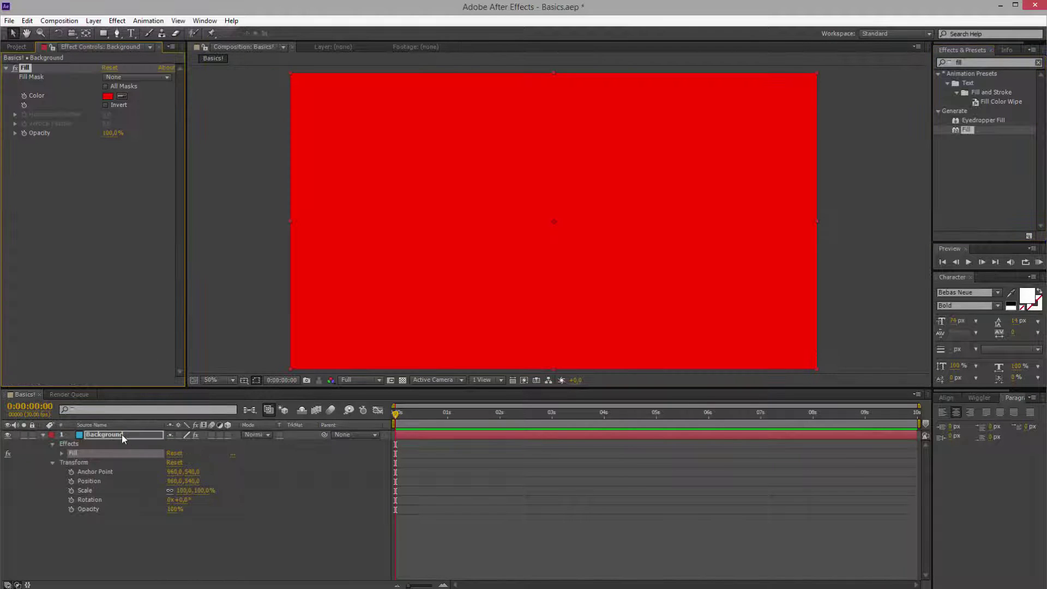
{"action": "left_click", "coordinate": [62, 453]}
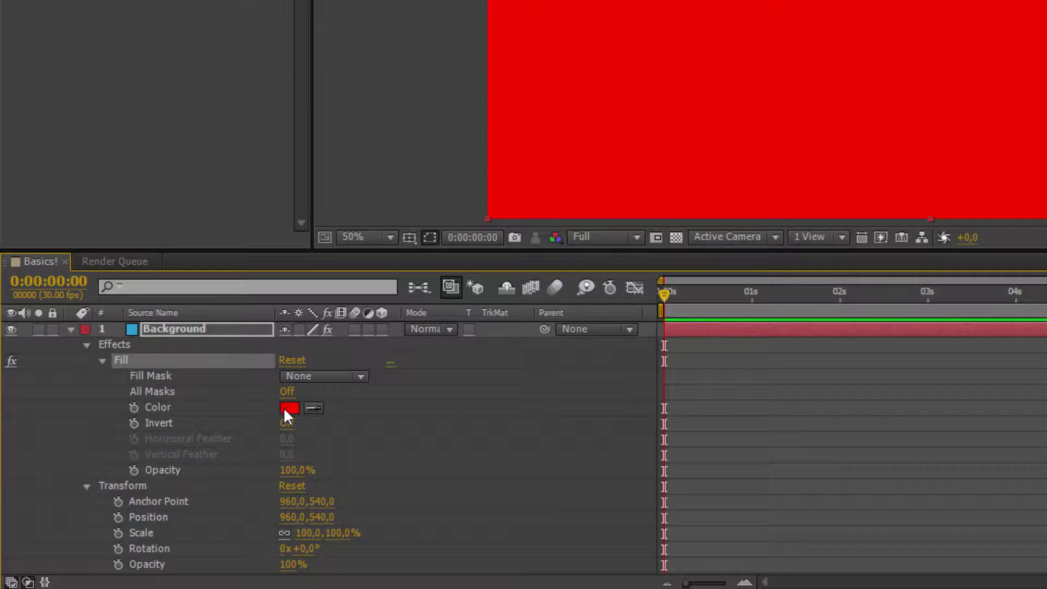
Step: Change the Fill colour from red to a bright, saturated blue
{"action": "left_click", "coordinate": [289, 408]}
{"action": "left_click", "coordinate": [355, 162]}
{"action": "left_click", "coordinate": [282, 120]}
{"action": "left_click_drag", "start_coordinate": [295, 118], "coordinate": [334, 92]}
{"action": "left_click", "coordinate": [502, 57]}
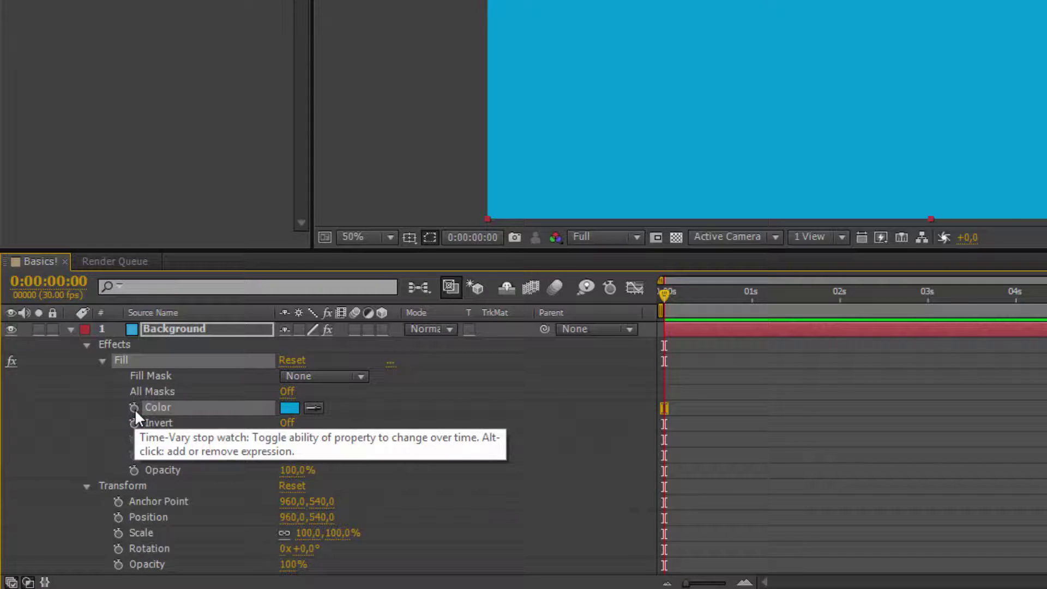
Step: Set a Color keyframe at 0s, scrub to 0:00:00:12, then return to the first keyframe
{"action": "left_click", "coordinate": [135, 408]}
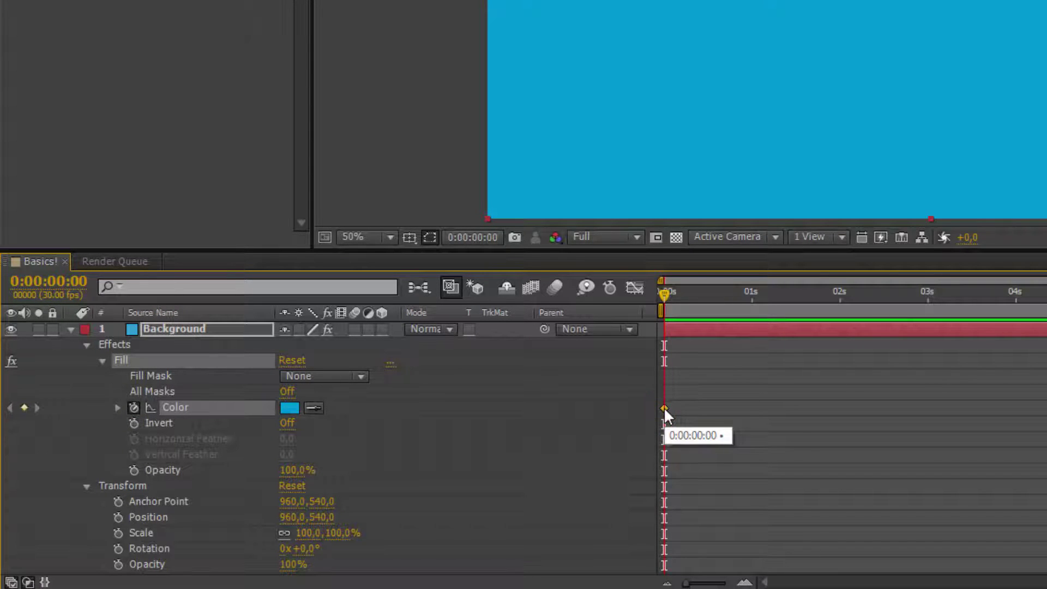
{"action": "left_click_drag", "start_coordinate": [664, 308], "coordinate": [699, 308]}
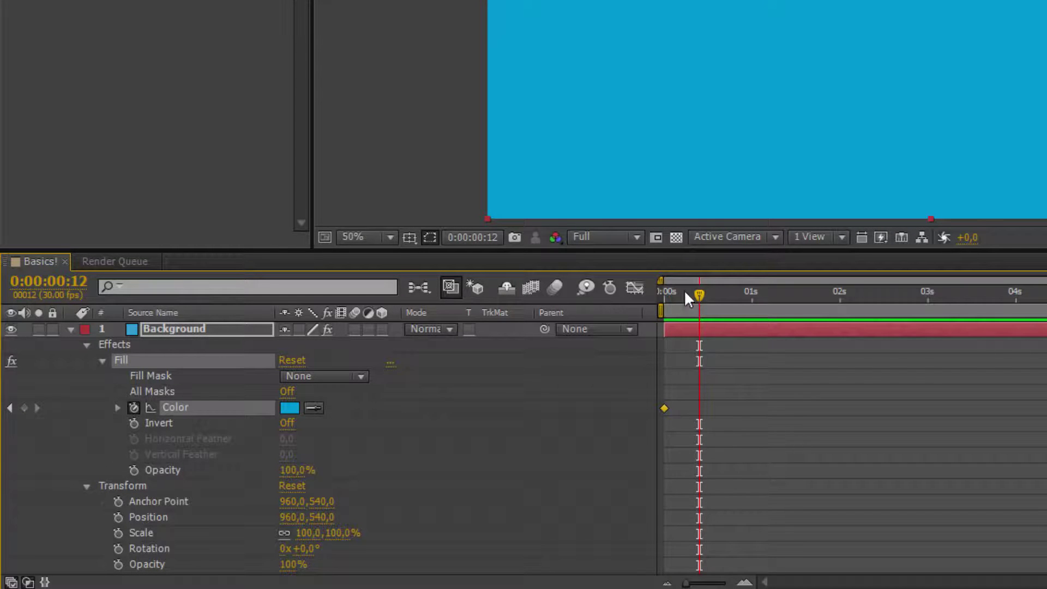
{"action": "left_click_drag", "start_coordinate": [700, 295], "coordinate": [664, 295]}
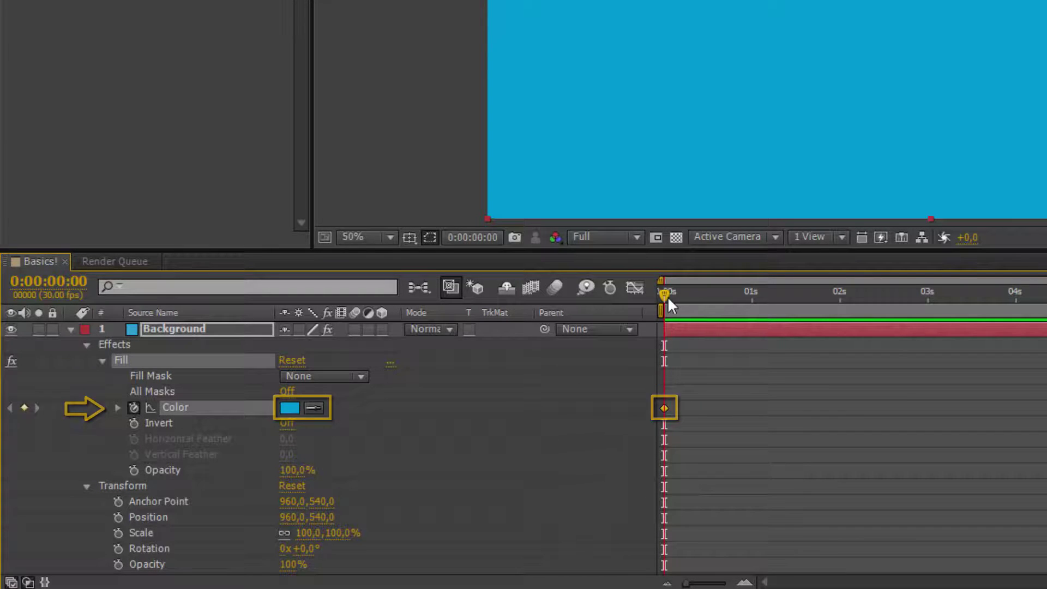
Step: At 0:00:00:29, change the Fill colour to green, creating a second Color keyframe
{"action": "left_click_drag", "start_coordinate": [665, 297], "coordinate": [750, 300]}
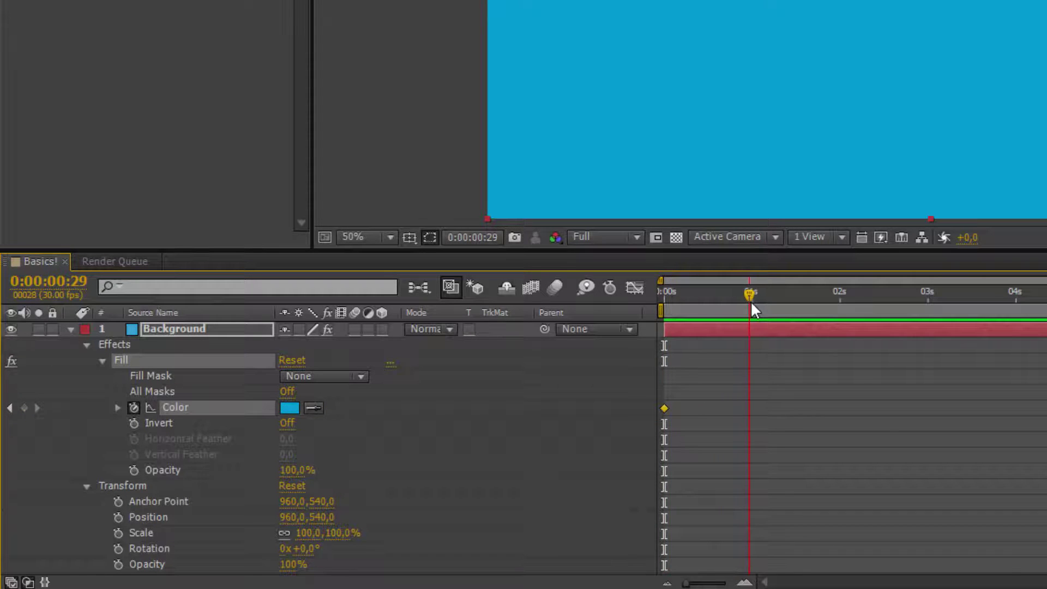
{"action": "left_click", "coordinate": [290, 408]}
{"action": "left_click", "coordinate": [346, 211]}
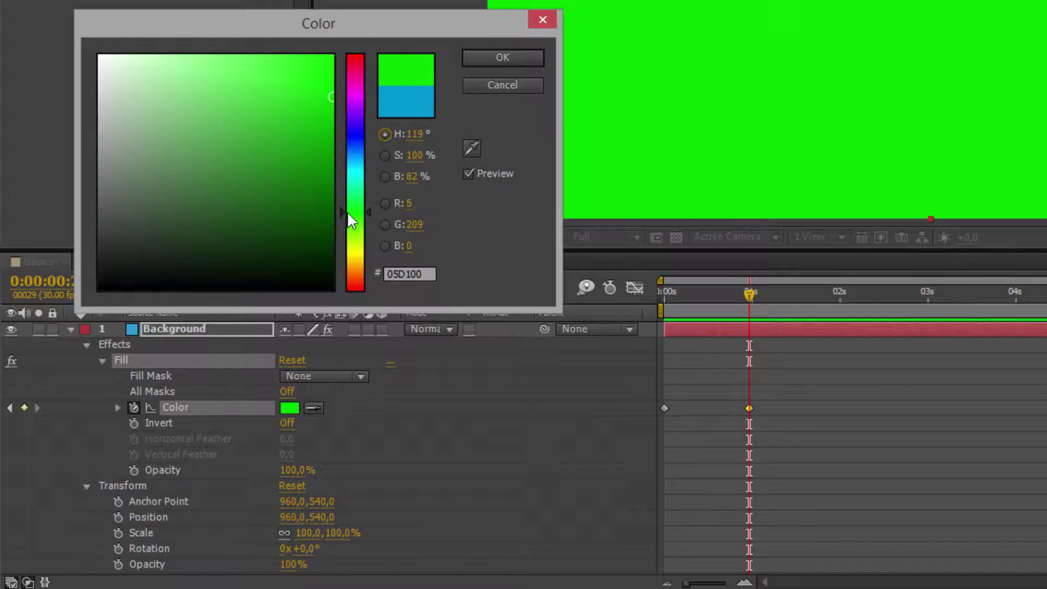
{"action": "left_click", "coordinate": [500, 54]}
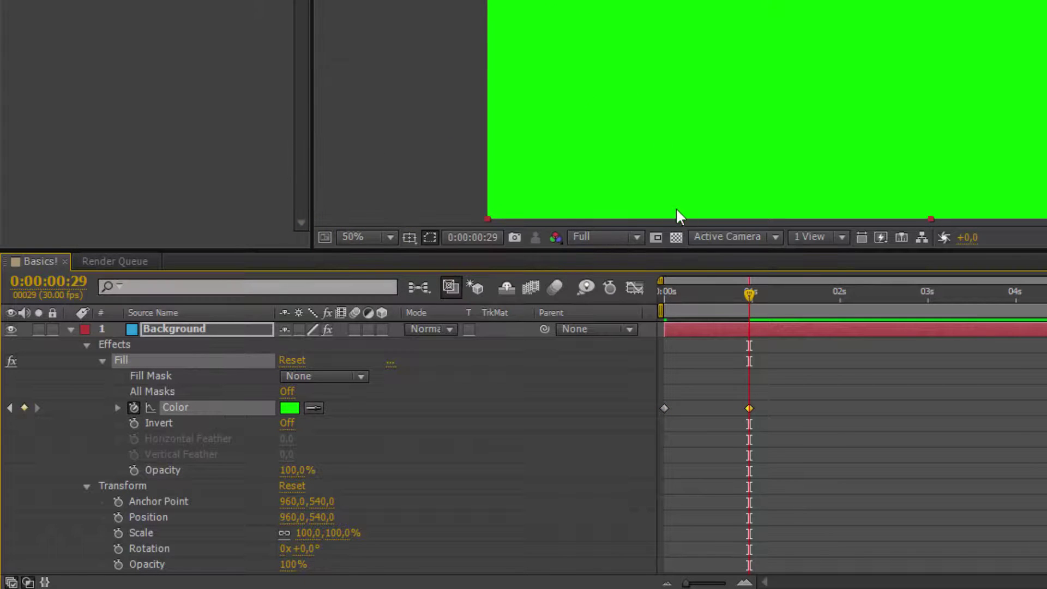
Step: Add another Color keyframe at 0:00:01:09
{"action": "mouse_move", "coordinate": [750, 414]}
{"action": "left_click_drag", "start_coordinate": [751, 293], "coordinate": [778, 295]}
{"action": "left_click", "coordinate": [25, 409]}
Step: At 0:00:01:29, set the Fill colour to red for a third Color keyframe
{"action": "left_click_drag", "start_coordinate": [750, 294], "coordinate": [837, 303]}
{"action": "left_click", "coordinate": [289, 408]}
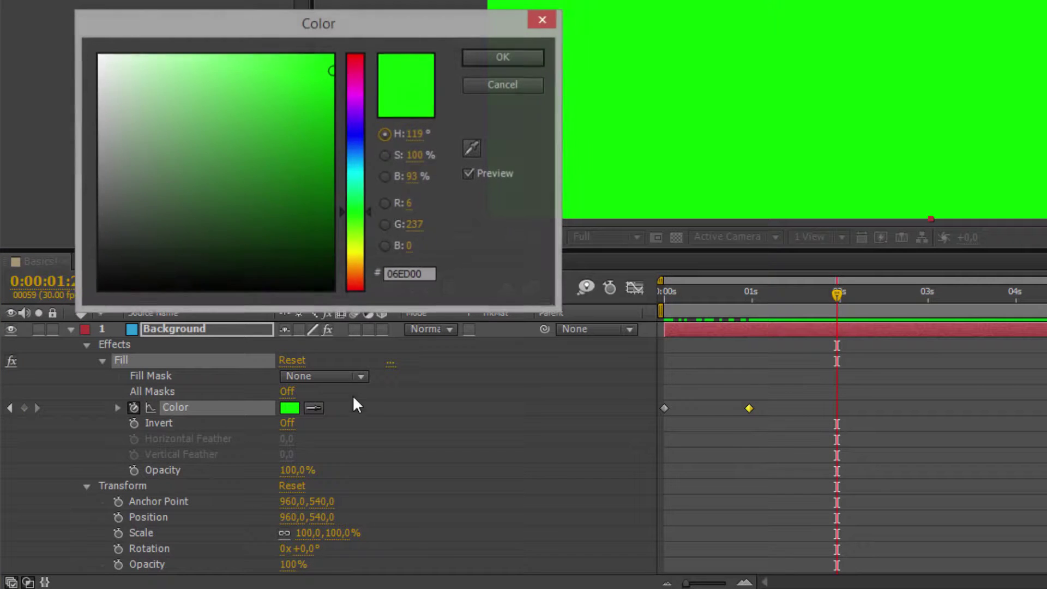
{"action": "left_click_drag", "start_coordinate": [355, 98], "coordinate": [356, 53]}
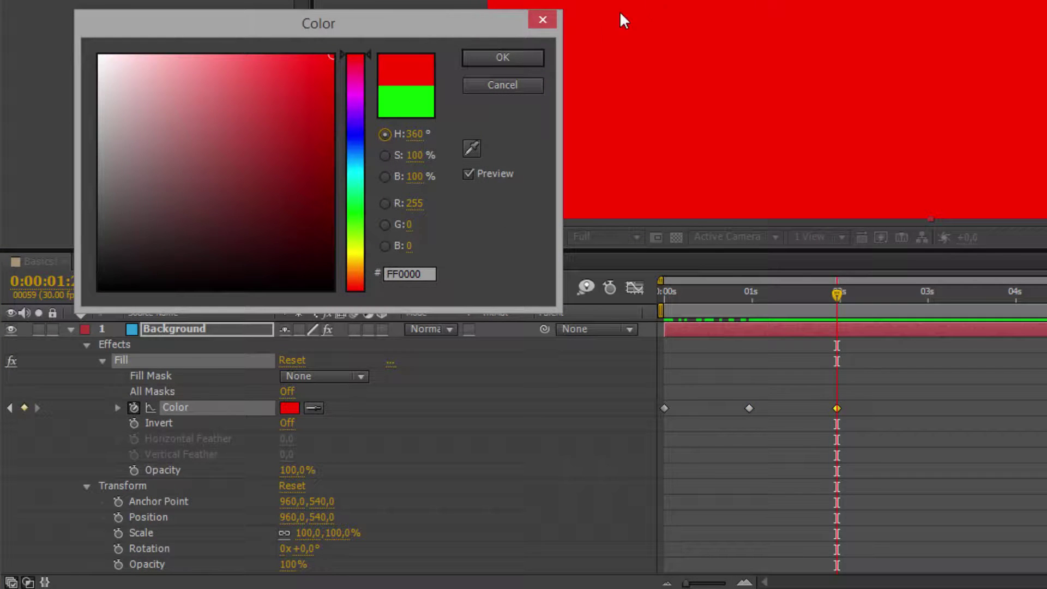
{"action": "left_click", "coordinate": [525, 56]}
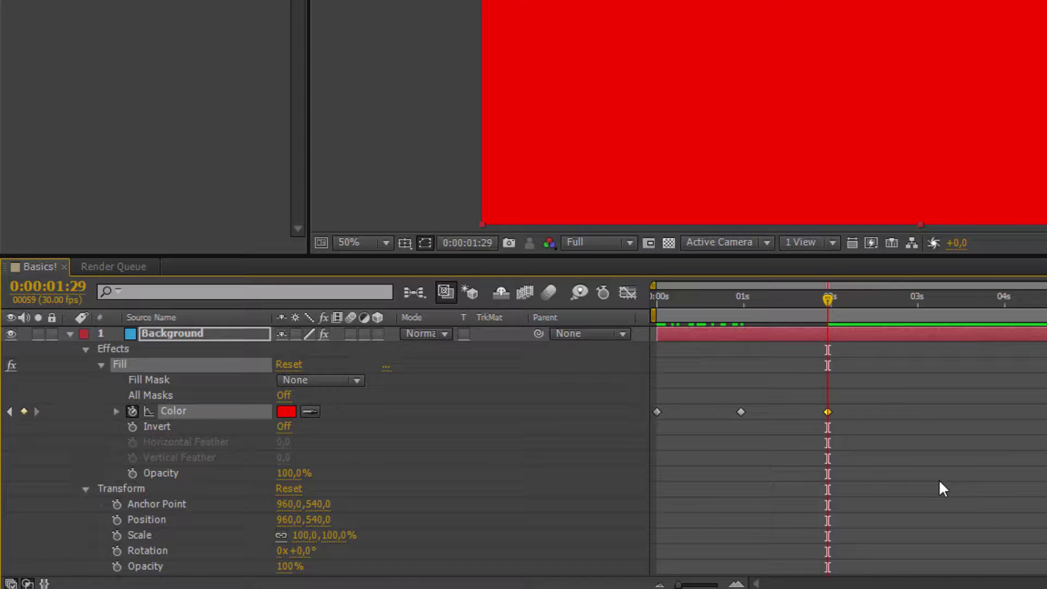
{"action": "left_click_drag", "start_coordinate": [764, 306], "coordinate": [646, 278]}
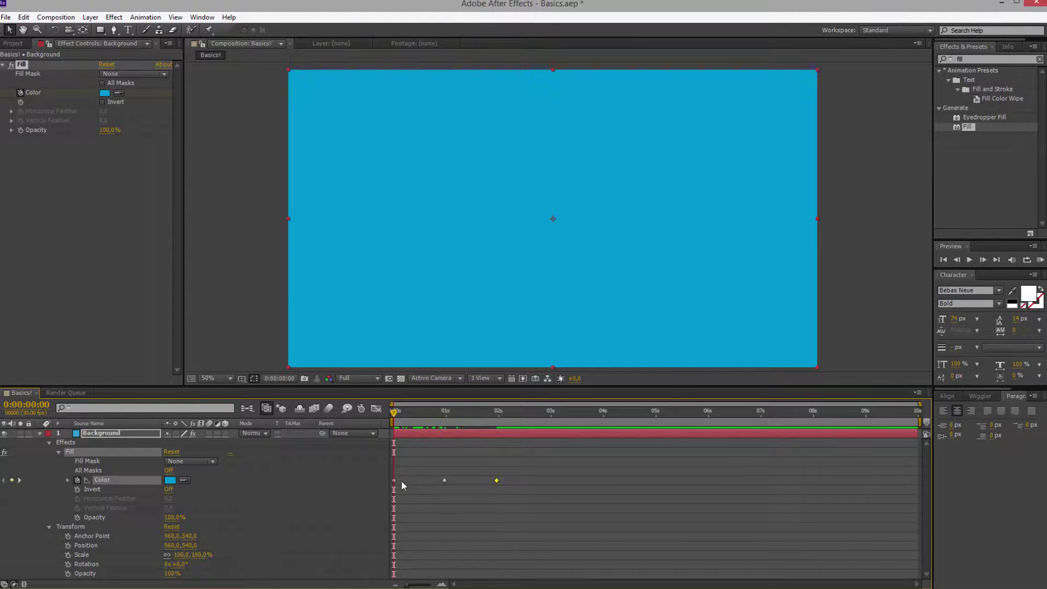
{"action": "left_click_drag", "start_coordinate": [396, 417], "coordinate": [497, 431]}
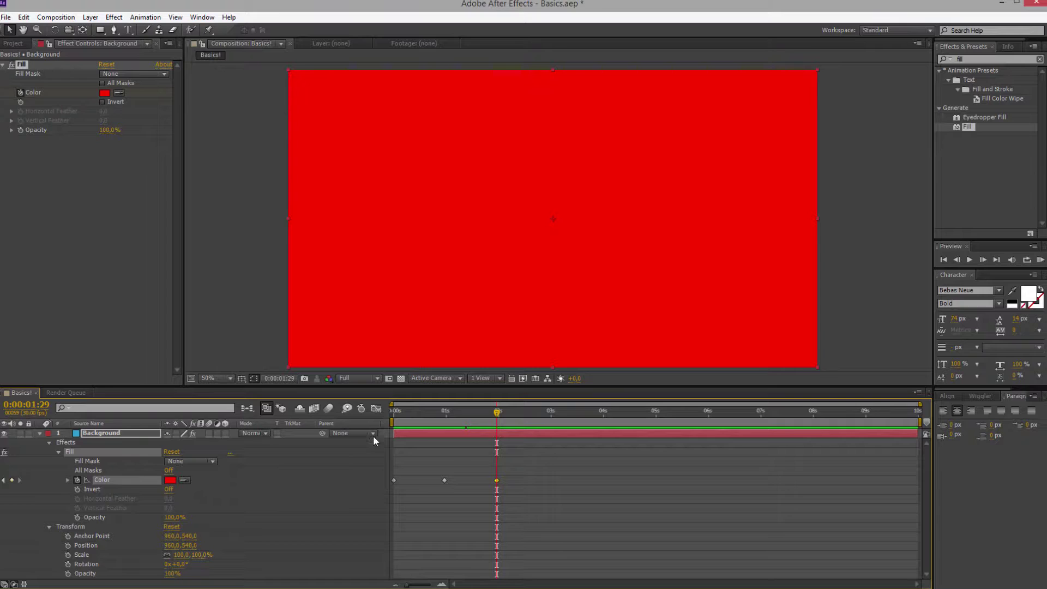
{"action": "left_click_drag", "start_coordinate": [410, 413], "coordinate": [393, 413]}
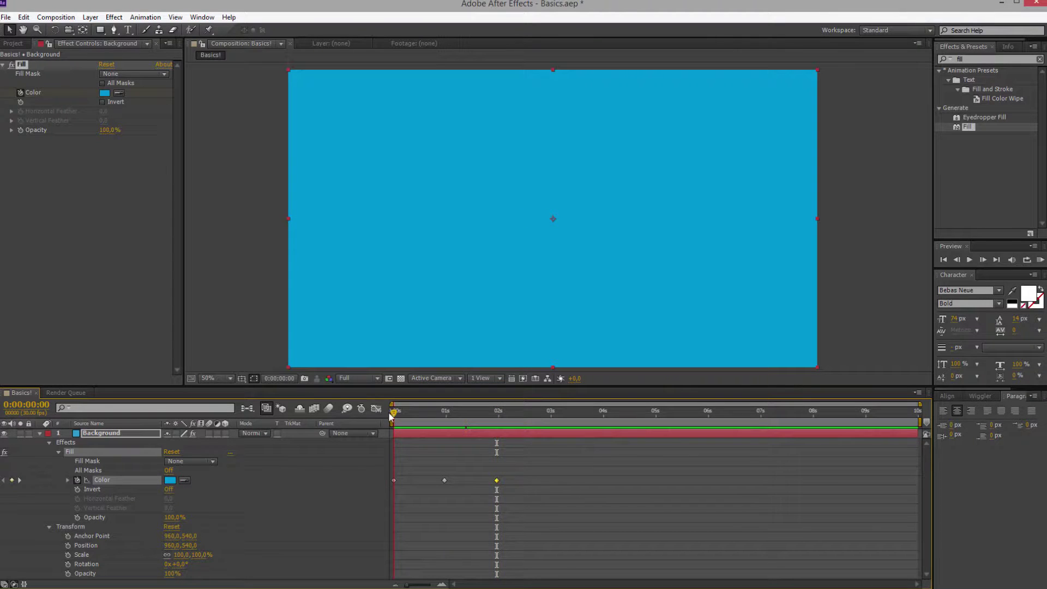
Step: Keyframe Background Scale at 100% at 0s and 50% at 0:00:01:29
{"action": "left_click", "coordinate": [68, 555]}
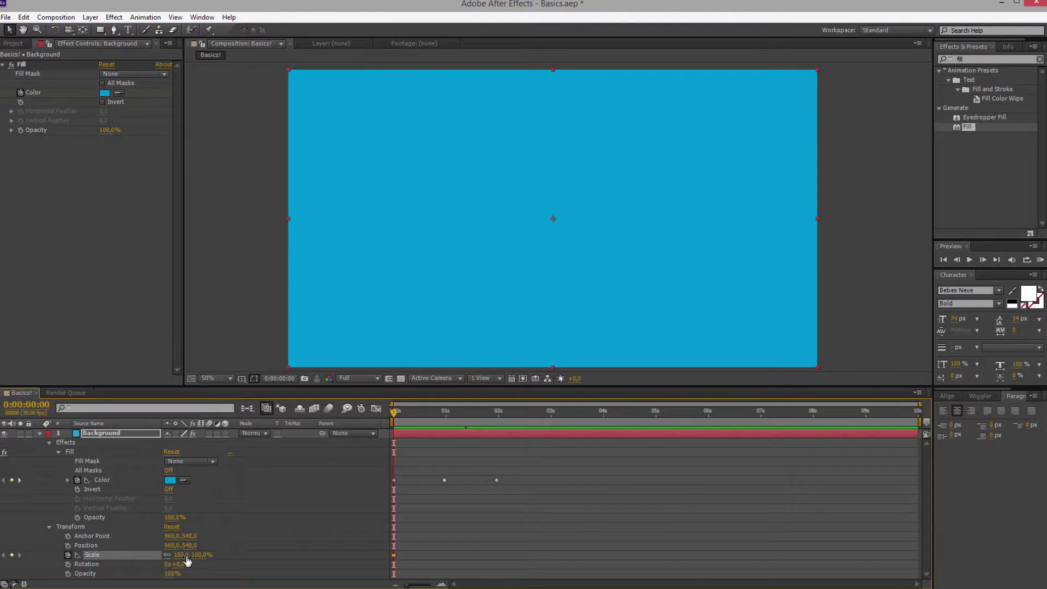
{"action": "left_click_drag", "start_coordinate": [395, 416], "coordinate": [495, 423]}
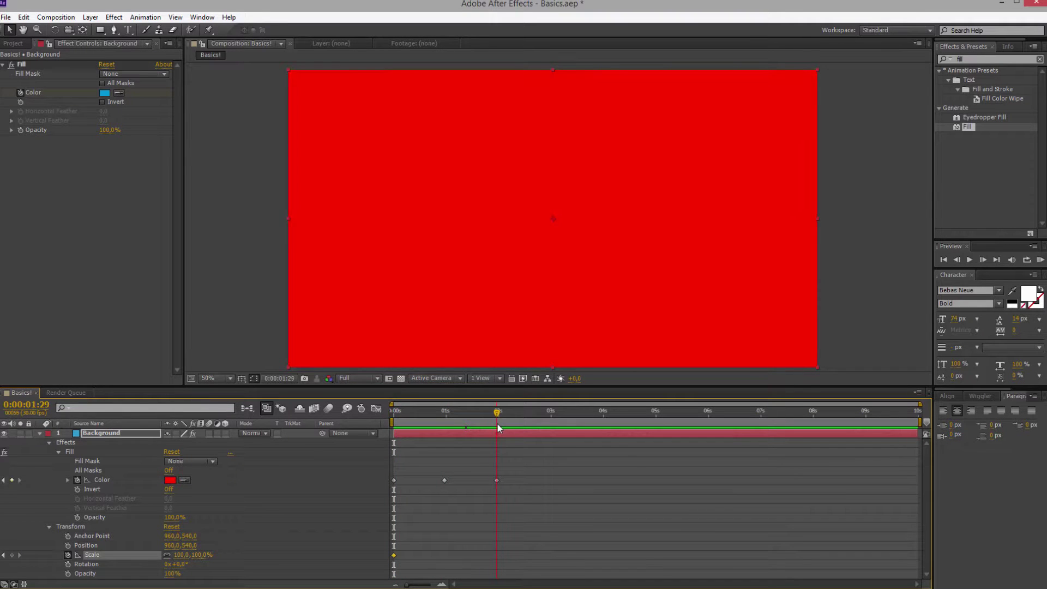
{"action": "left_click", "coordinate": [181, 555]}
{"action": "type", "text": "50"}
{"action": "key", "text": "Return"}
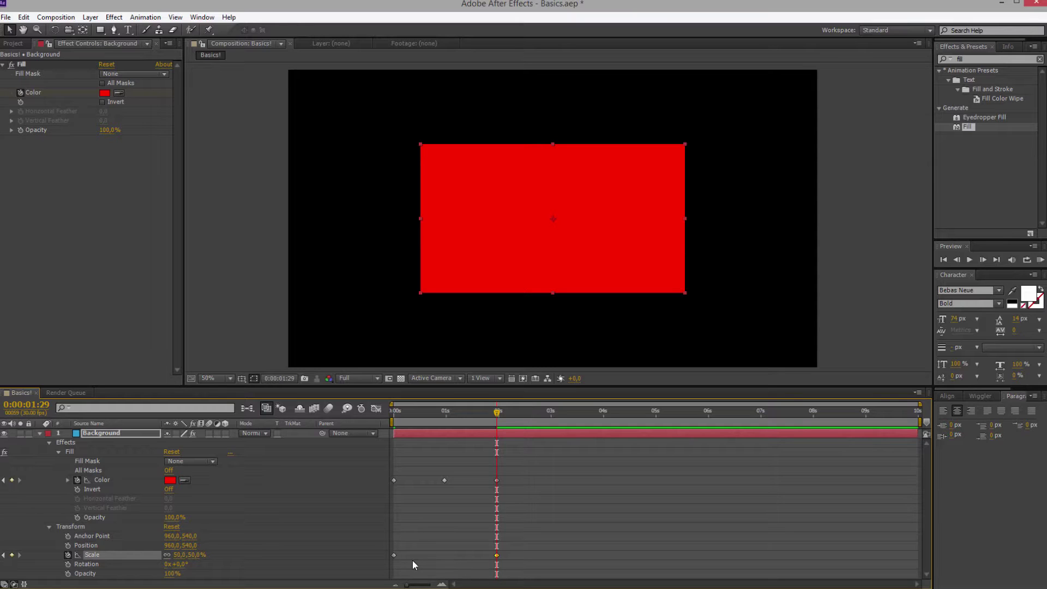
{"action": "left_click", "coordinate": [394, 555]}
{"action": "left_click_drag", "start_coordinate": [513, 546], "coordinate": [467, 570]}
{"action": "left_click_drag", "start_coordinate": [403, 413], "coordinate": [495, 422]}
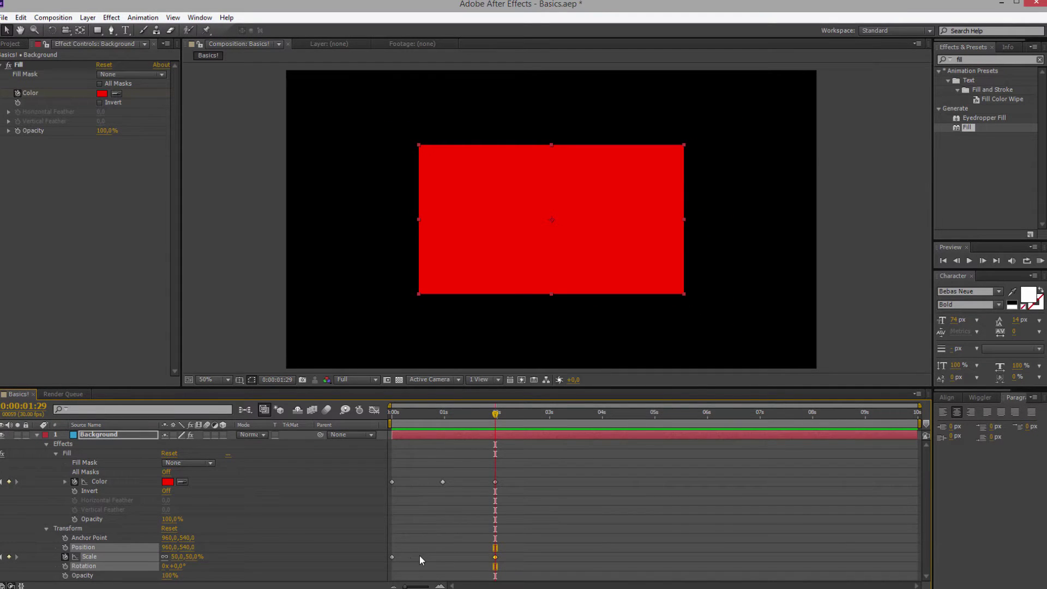
{"action": "left_click_drag", "start_coordinate": [410, 407], "coordinate": [378, 409]}
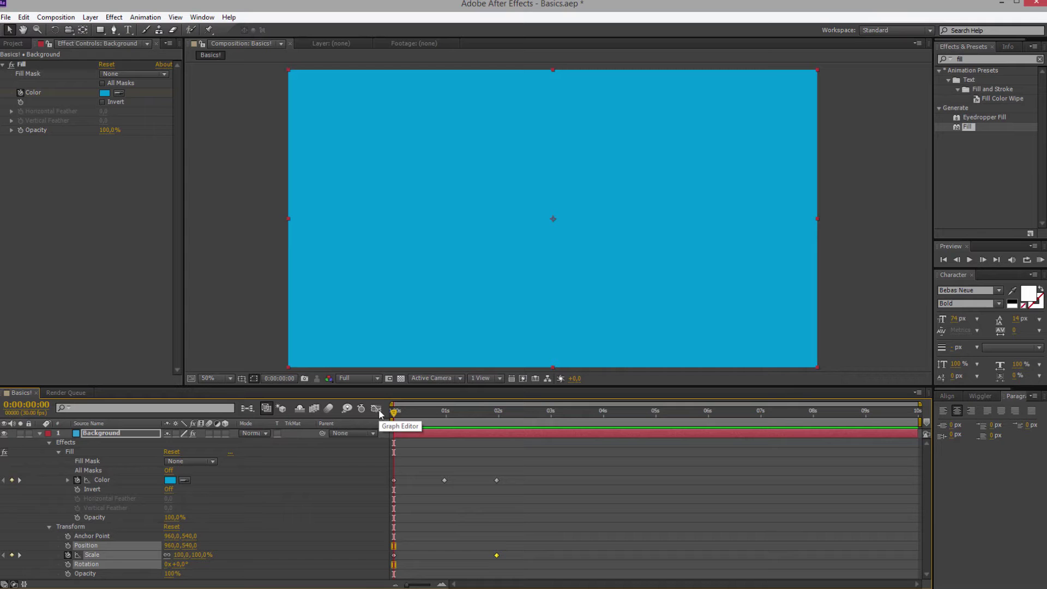